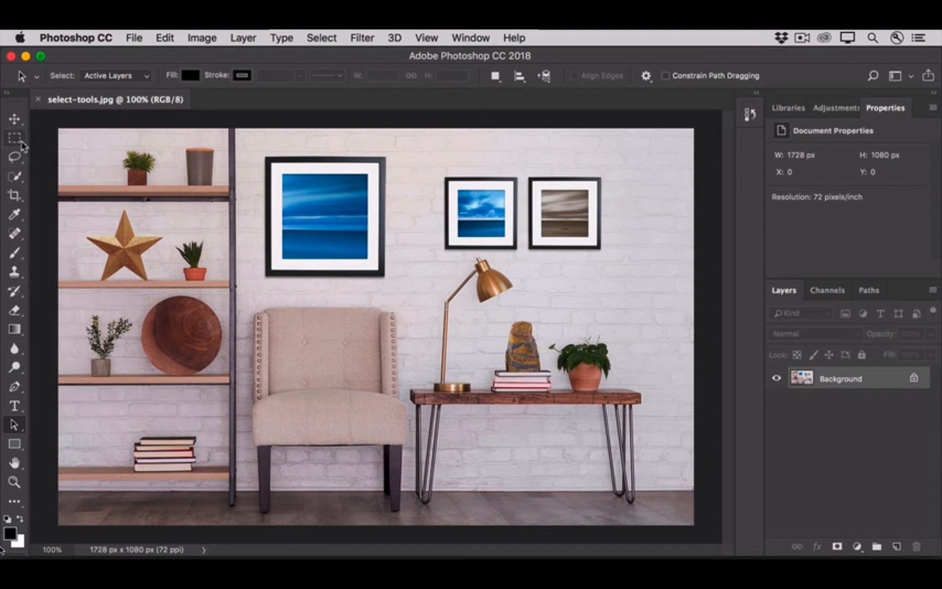
# - Select the brown seascape print inside the far-right picture frame's white mat with the Rectangular Marquee tool
pyautogui.click(21, 143)
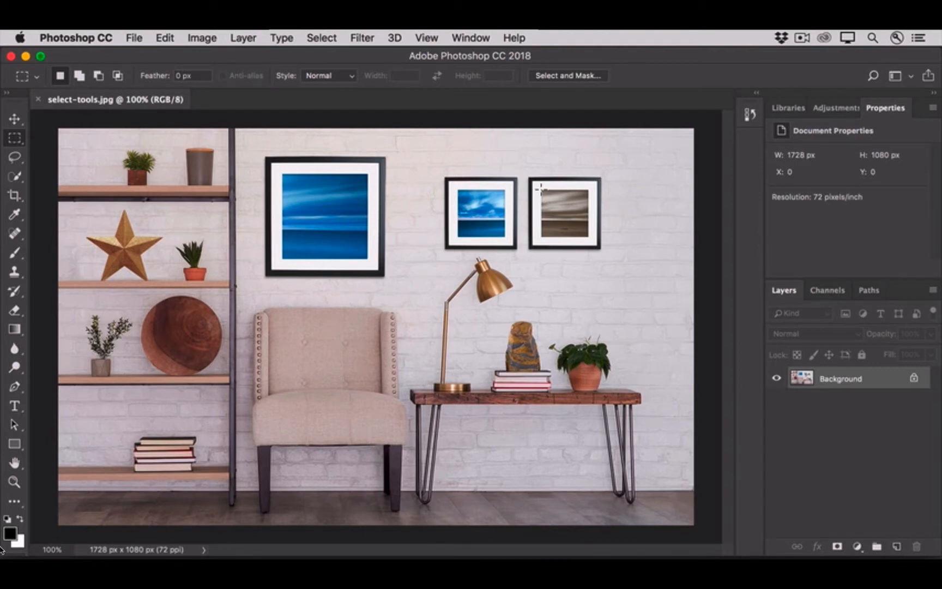
pyautogui.moveTo(540, 189); pyautogui.dragTo(567, 208)
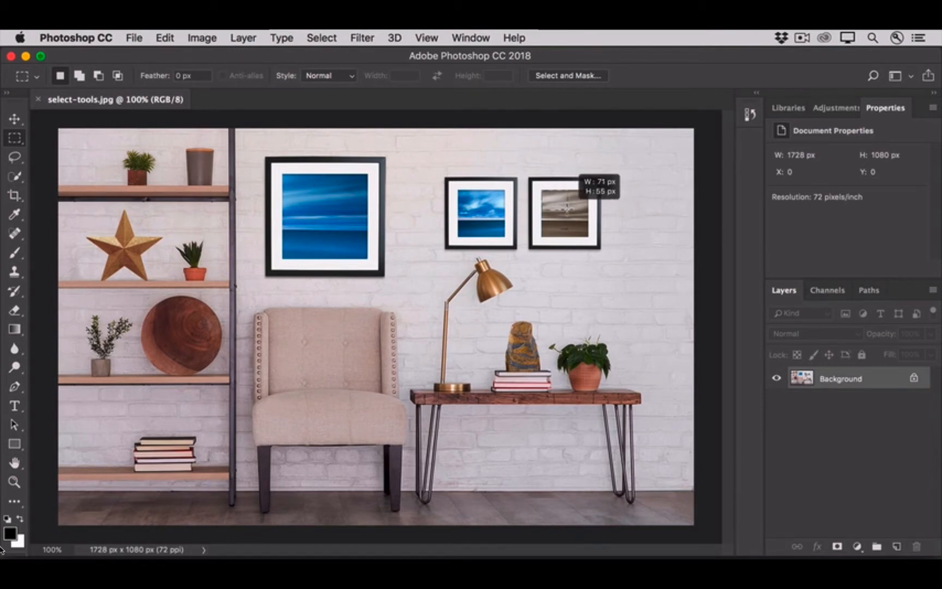
pyautogui.moveTo(567, 208); pyautogui.dragTo(593, 237)
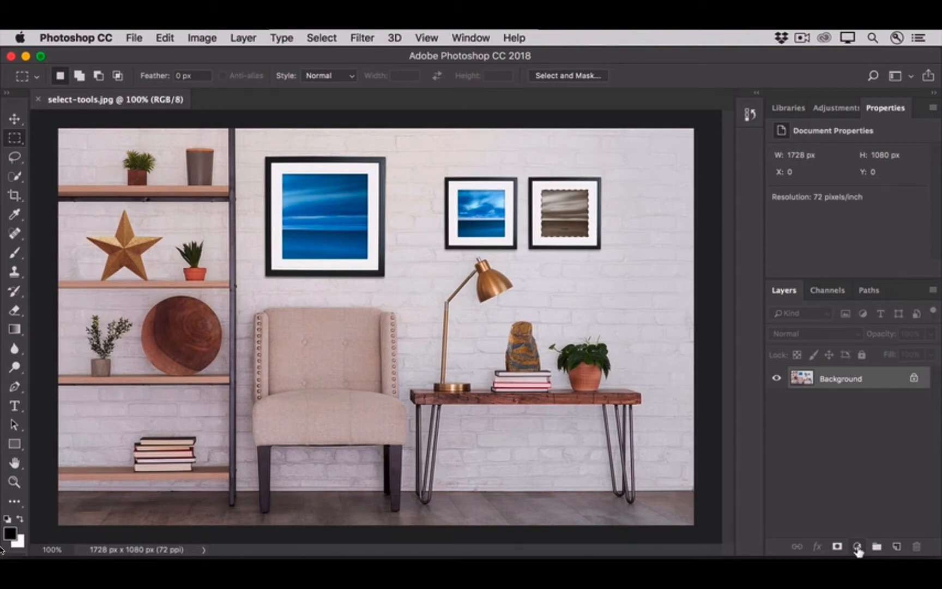
# - Cover the selected print with a Solid Color fill layer in blue 3294d1, sampled from the adjacent framed picture, and set its blend mode to Color
pyautogui.click(857, 546)
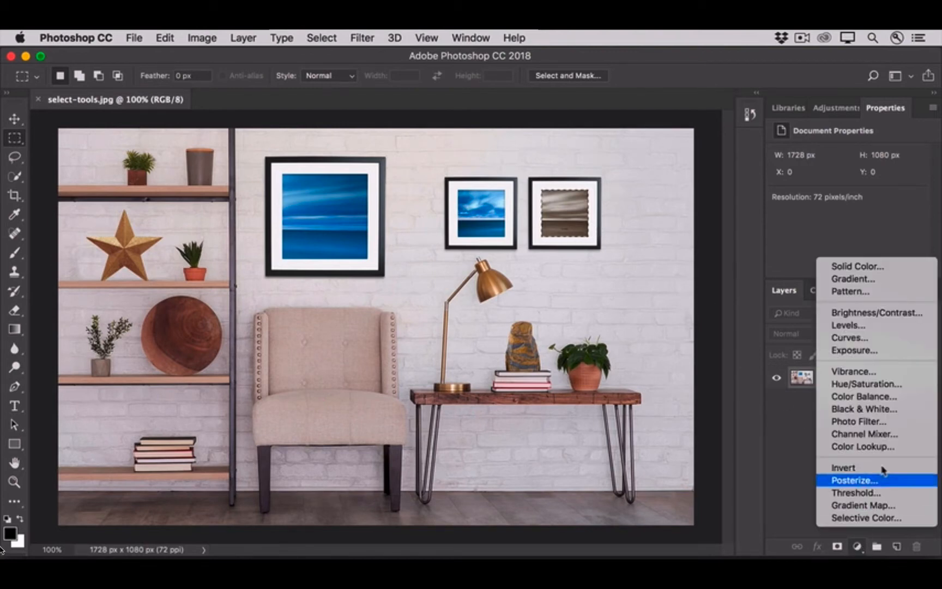
pyautogui.click(899, 268)
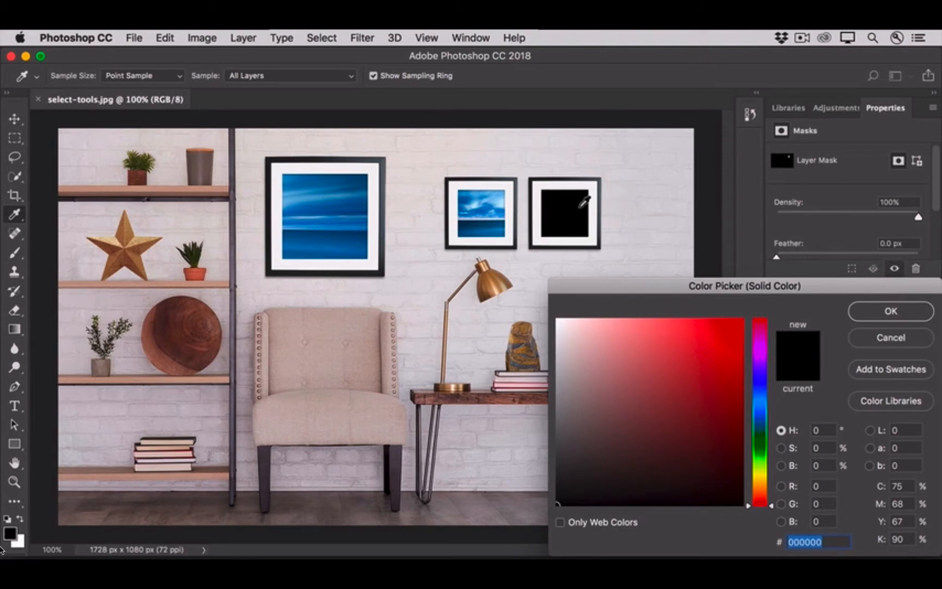
pyautogui.click(484, 197)
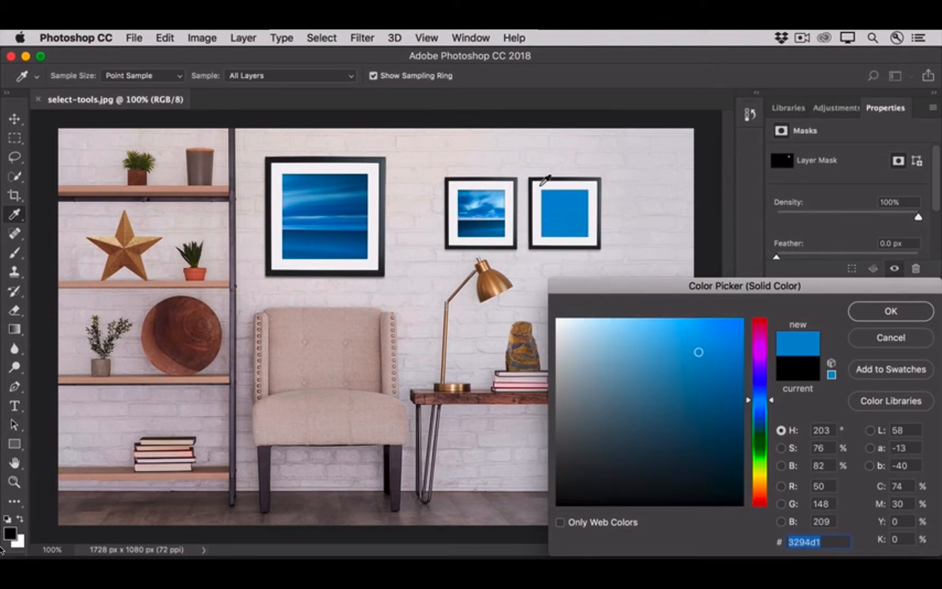
pyautogui.click(867, 316)
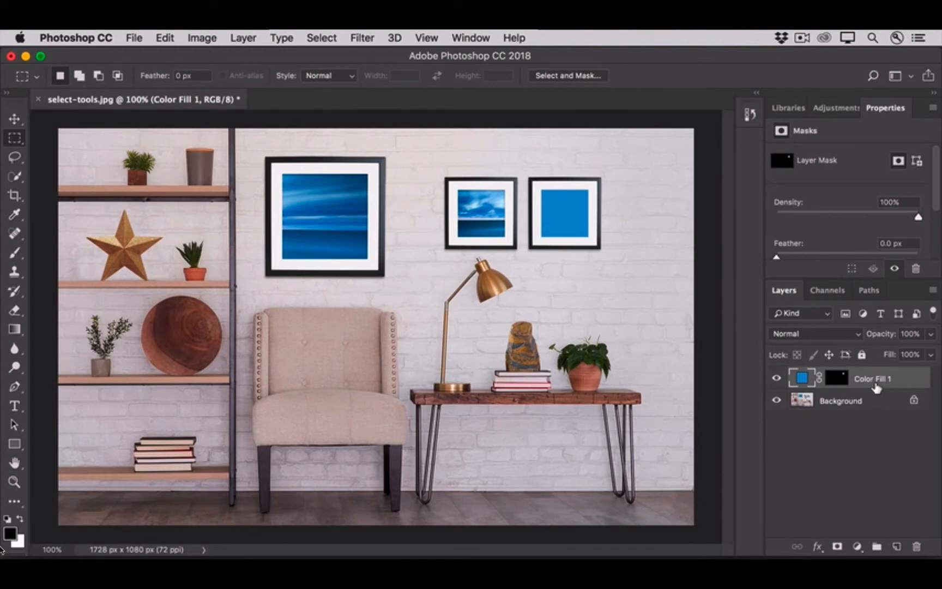
pyautogui.click(857, 337)
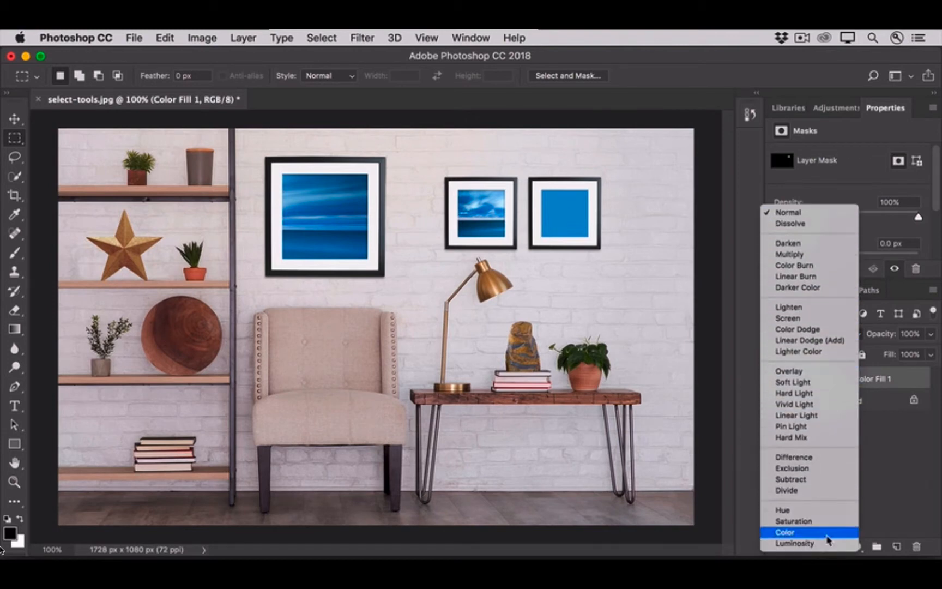
pyautogui.click(827, 533)
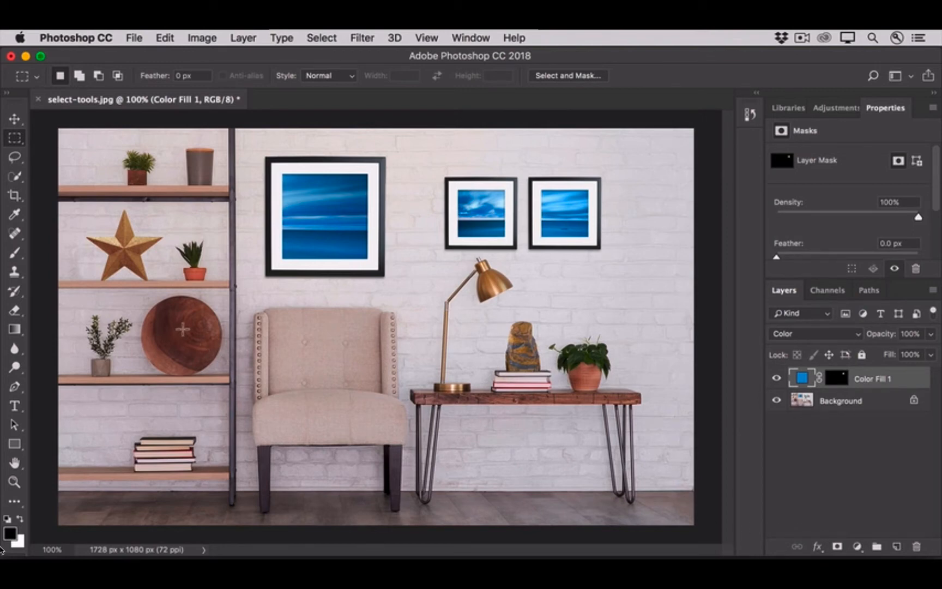
# - Select the round wooden bowl on the shelf with the Elliptical Marquee tool, fitting an ellipse of about 214 by 215 px to its edges
pyautogui.click(18, 141)
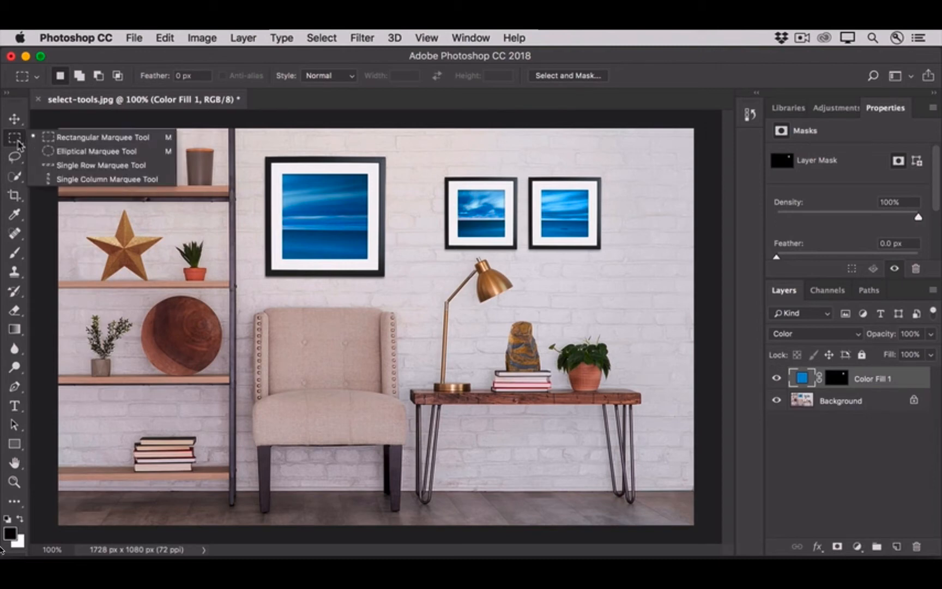
pyautogui.click(87, 153)
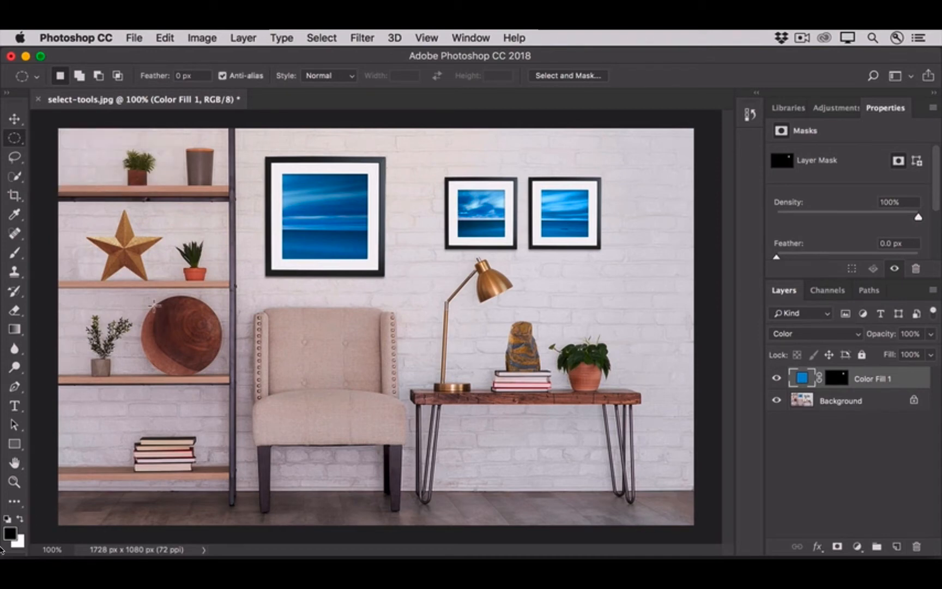
pyautogui.moveTo(155, 306); pyautogui.dragTo(227, 369)
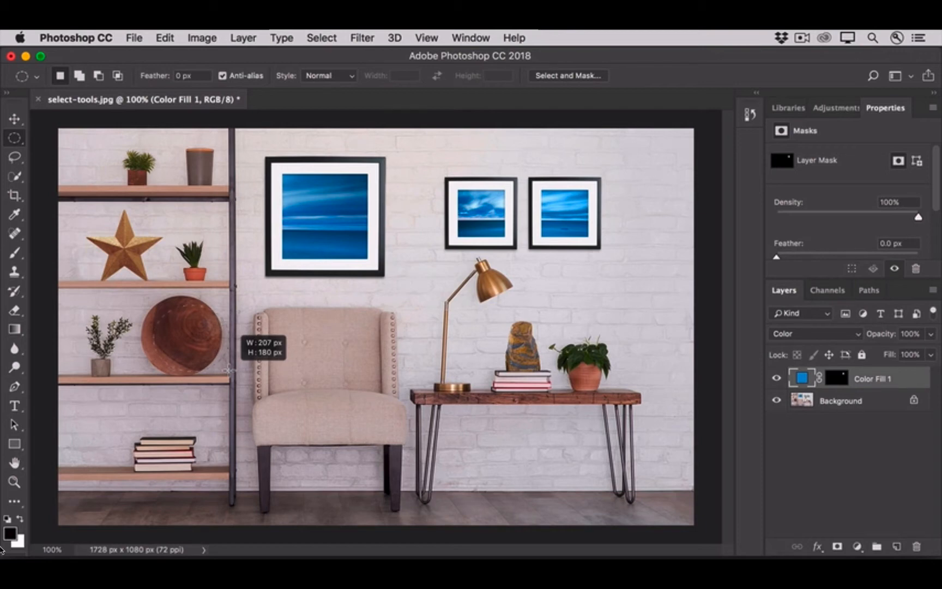
pyautogui.press('space')
pyautogui.moveTo(229, 371); pyautogui.dragTo(218, 362)
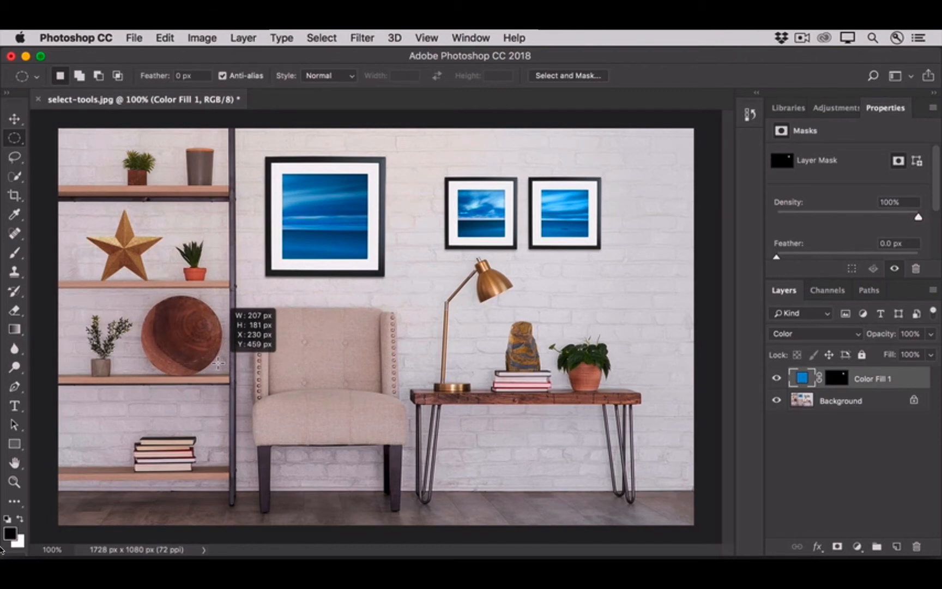
pyautogui.moveTo(218, 362); pyautogui.dragTo(220, 374)
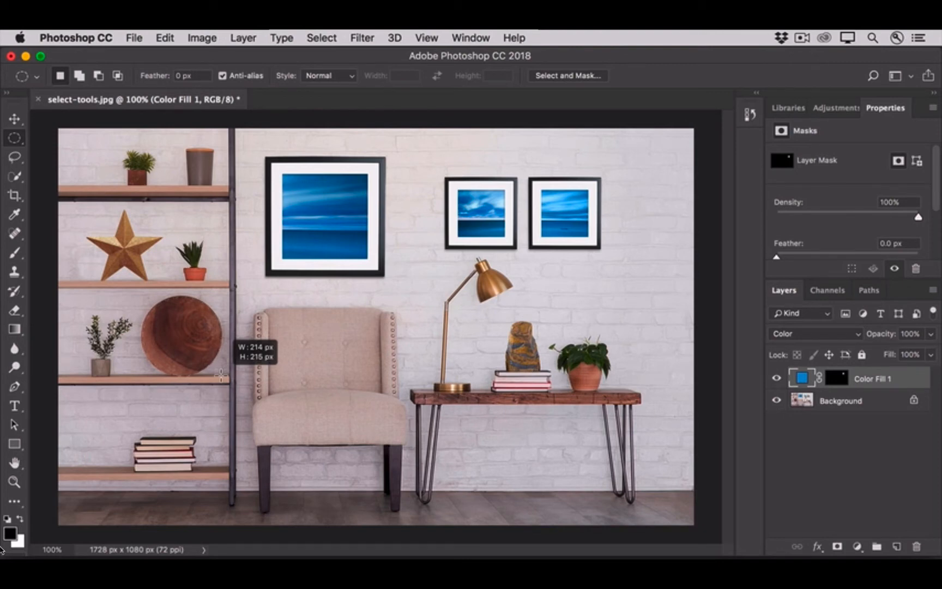
pyautogui.moveTo(221, 376); pyautogui.dragTo(222, 376)
pyautogui.moveTo(221, 376); pyautogui.dragTo(222, 376)
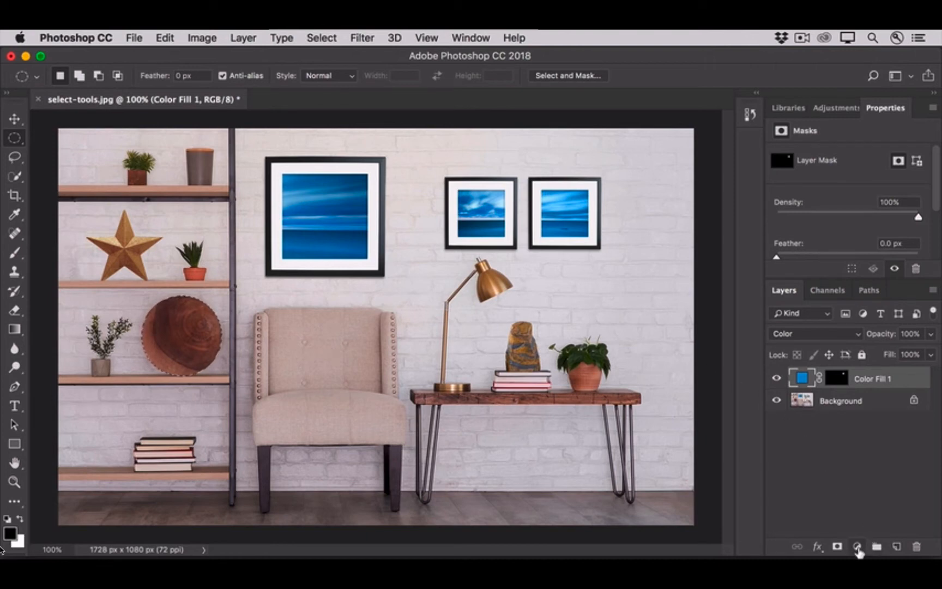
# - Add a Vibrance adjustment layer for the selected bowl and raise Vibrance to +59
pyautogui.click(857, 548)
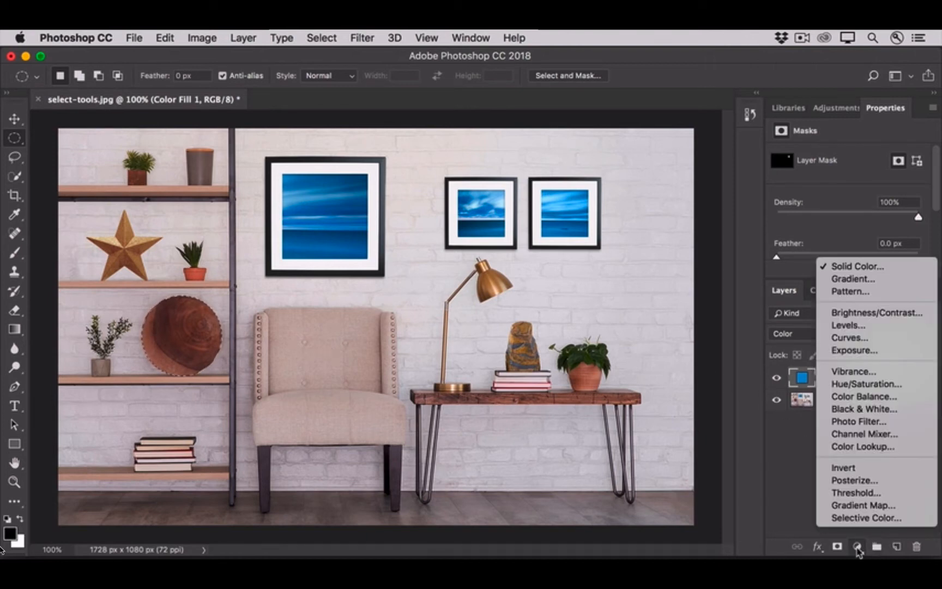
pyautogui.click(853, 371)
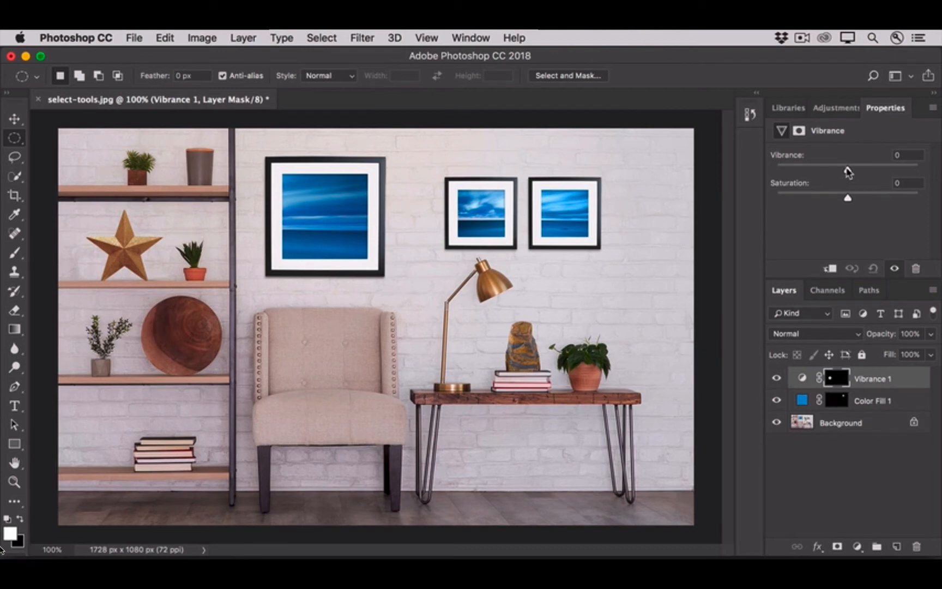
pyautogui.moveTo(847, 169); pyautogui.dragTo(891, 173)
# - Outline the stone on top of the table books with the Lasso tool and brighten it with a Brightness/Contrast adjustment layer at Brightness 35
pyautogui.click(15, 158)
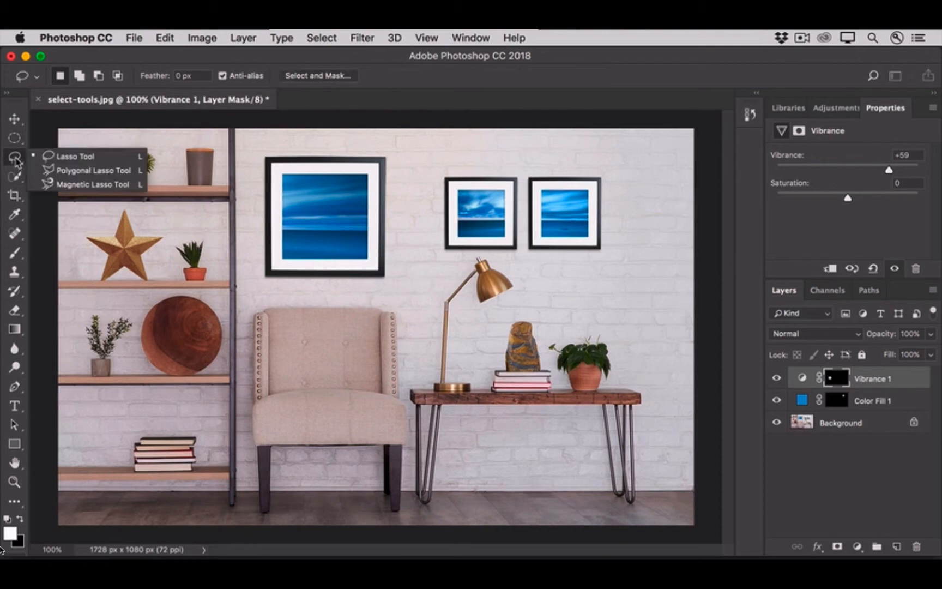
pyautogui.click(48, 159)
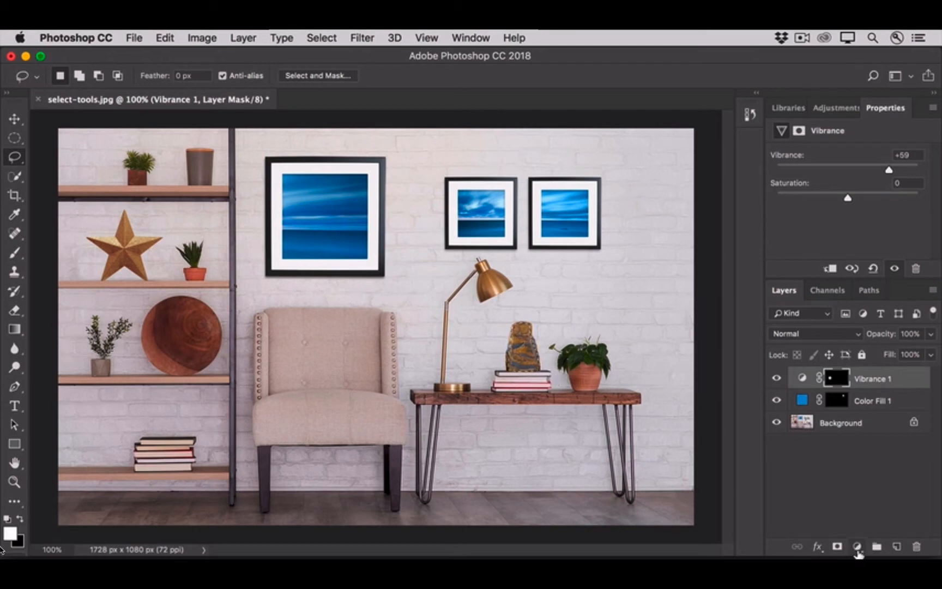
pyautogui.click(858, 547)
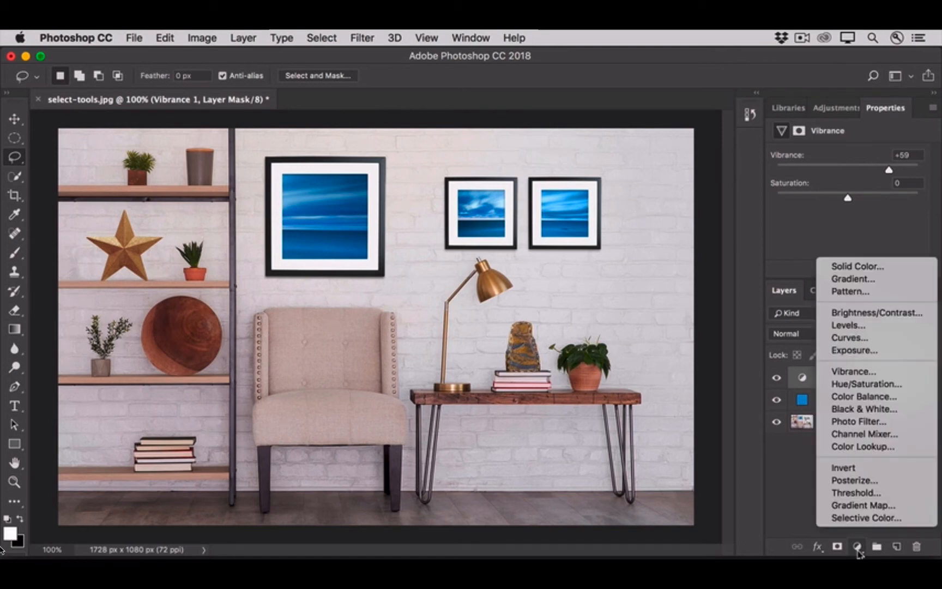
pyautogui.click(897, 319)
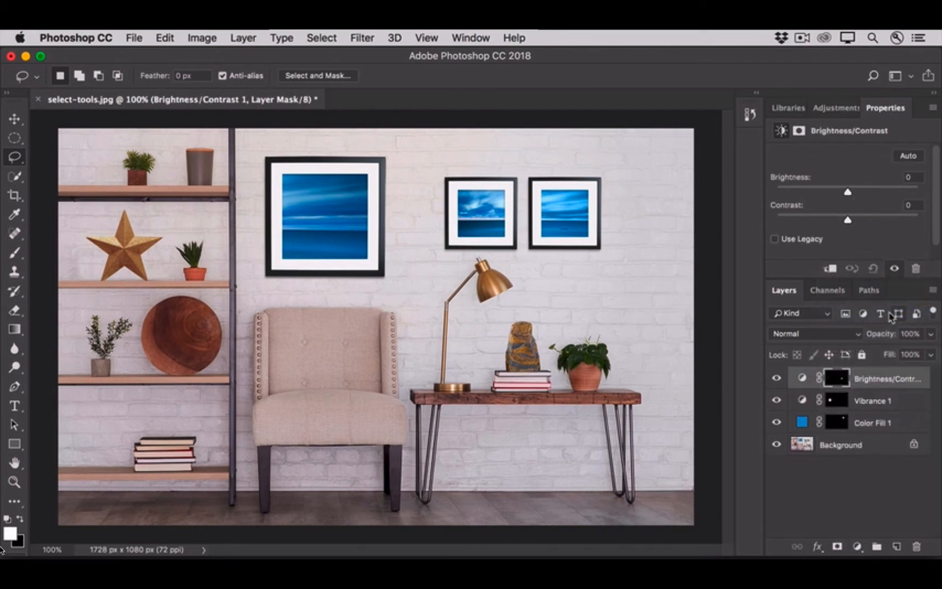
pyautogui.moveTo(848, 192); pyautogui.dragTo(866, 197)
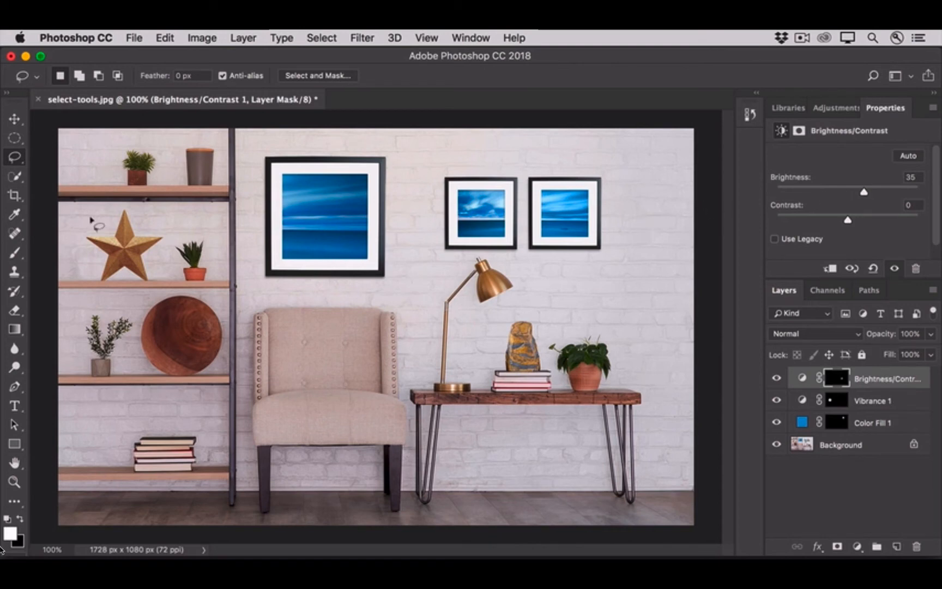
# - Select the golden star on the shelf by outlining its straight edges with the Polygonal Lasso tool
pyautogui.rightClick(20, 163)
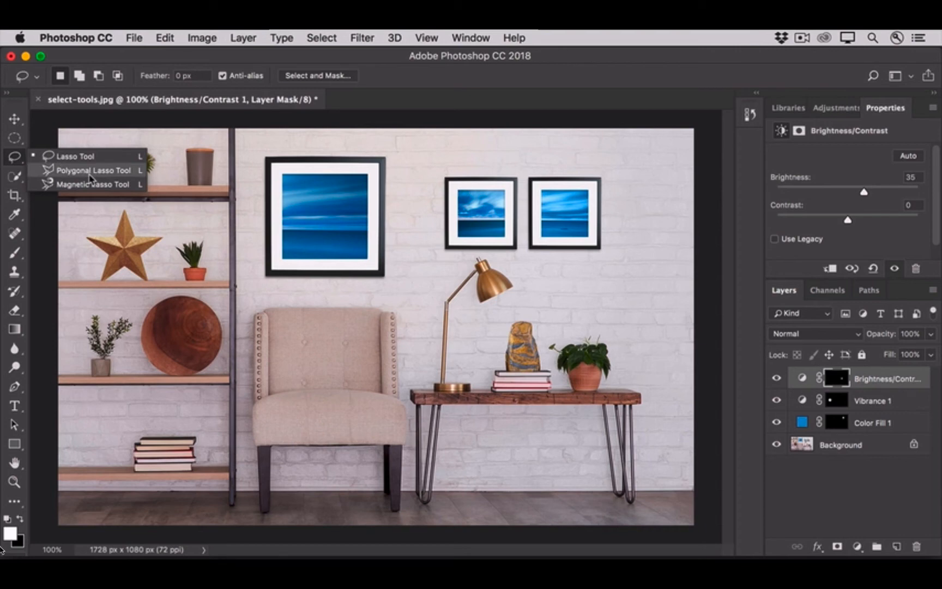
pyautogui.click(91, 171)
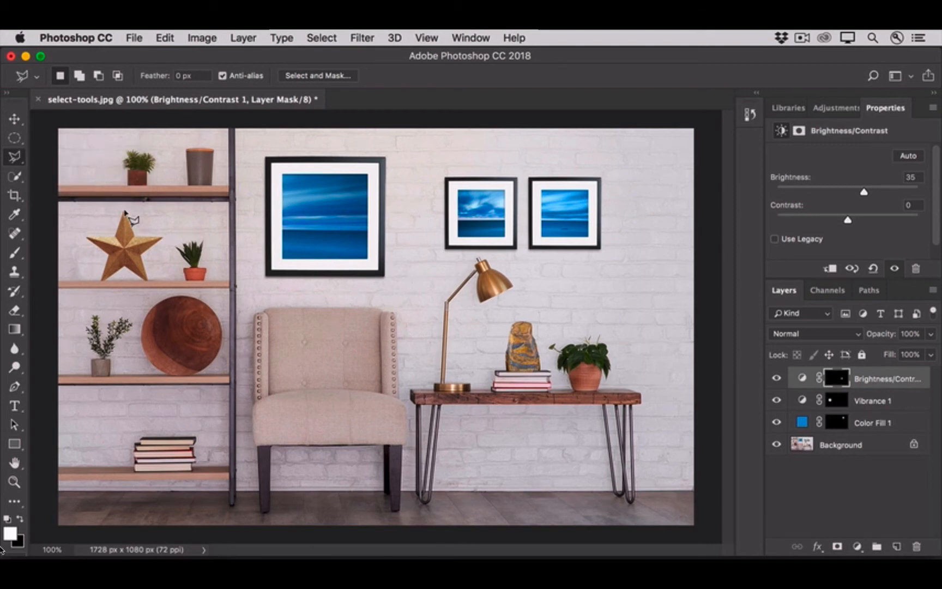
pyautogui.click(125, 212)
# - Add a Solid Color fill layer over the selected star in light blue 4aace9, sampled from the far-right framed picture
pyautogui.click(858, 546)
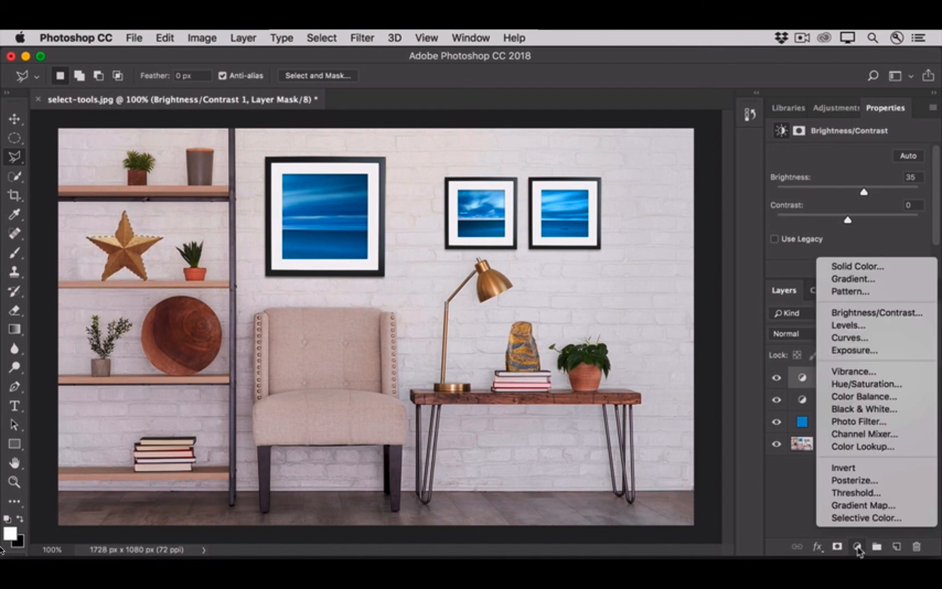
pyautogui.click(884, 268)
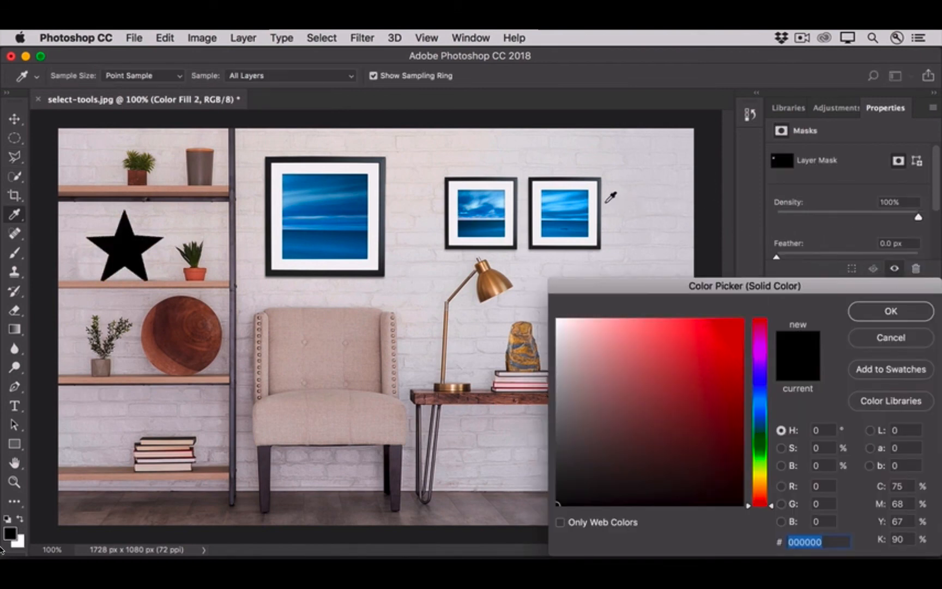
pyautogui.click(569, 198)
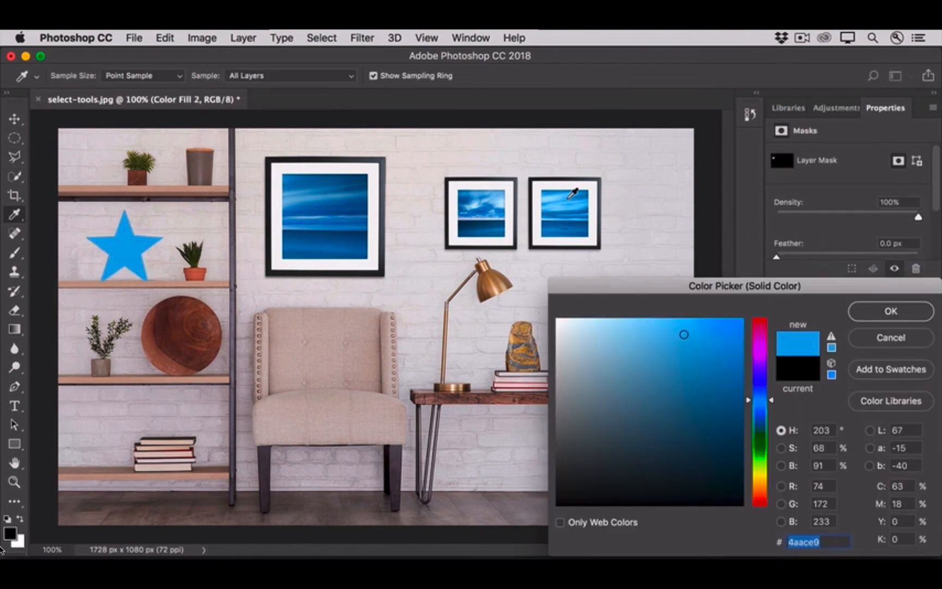
pyautogui.click(860, 318)
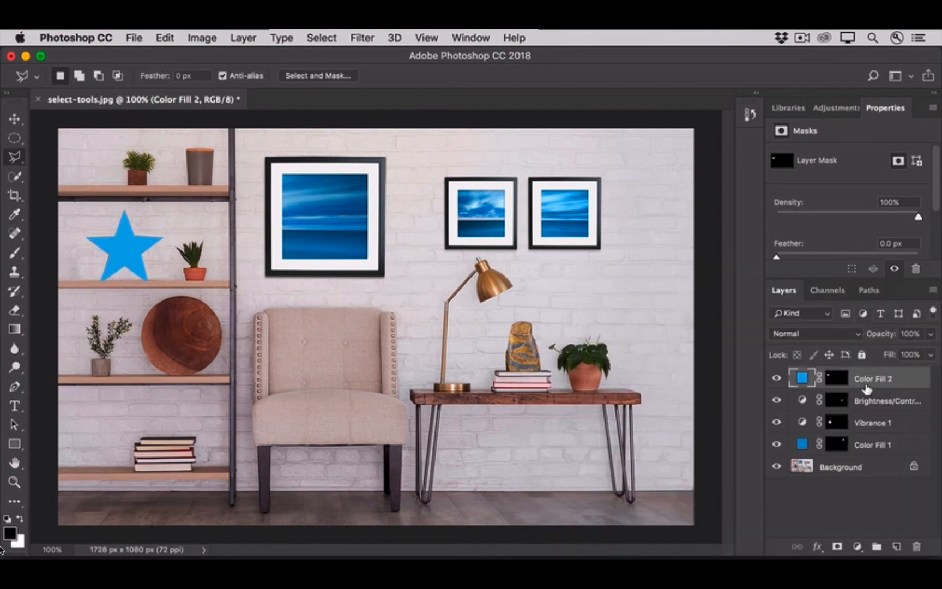
# - Set the star's color fill layer to the Color blend mode and reduce its opacity to 77%
pyautogui.click(851, 334)
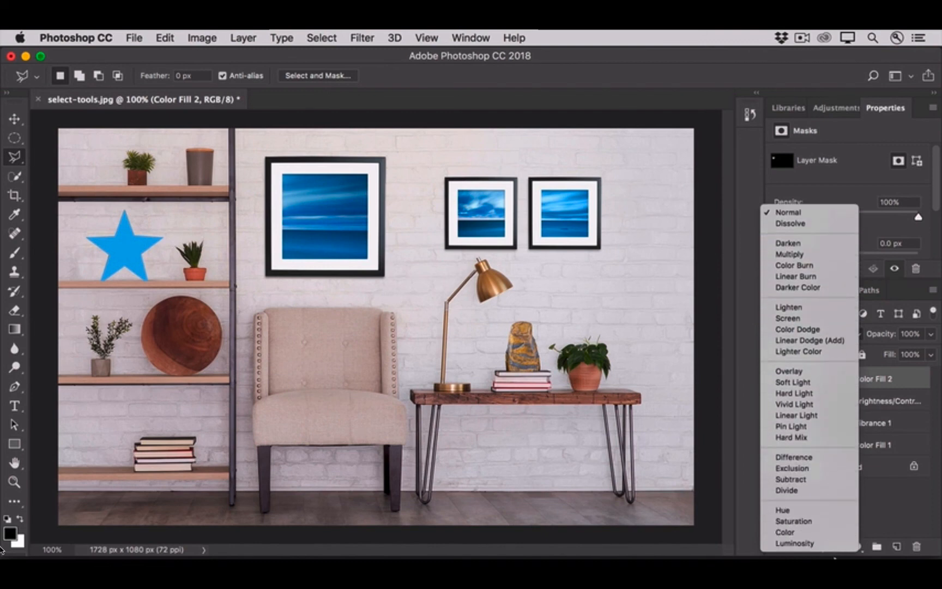
pyautogui.click(818, 533)
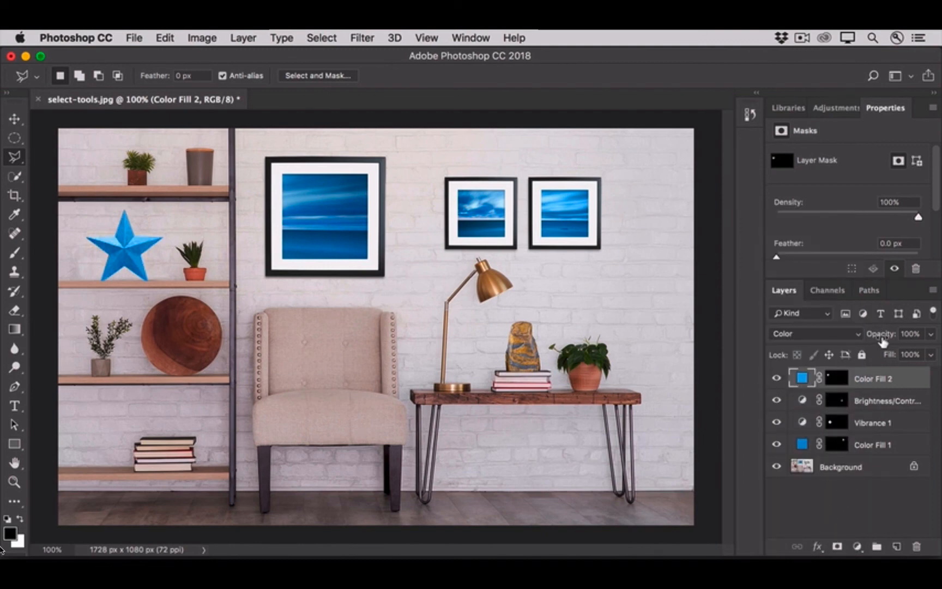
pyautogui.moveTo(881, 341); pyautogui.dragTo(867, 343)
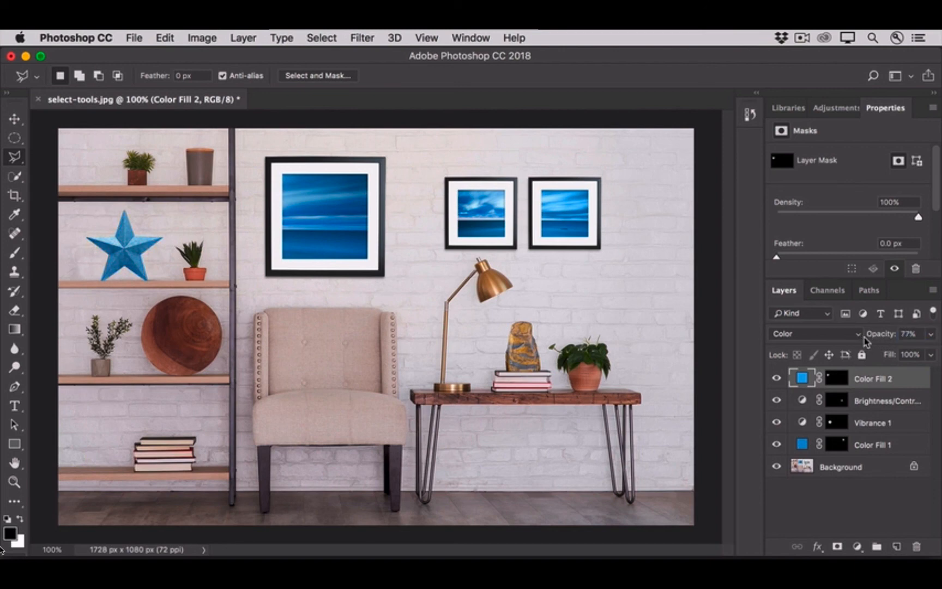